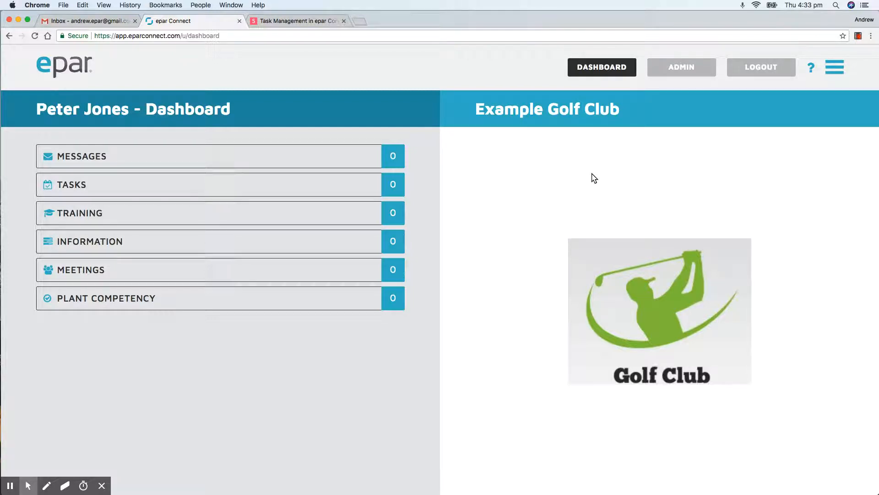
- Review the dashboard's task entry and the Task Manager in the admin area, ending back on the dashboard
click(162, 187)
click(691, 67)
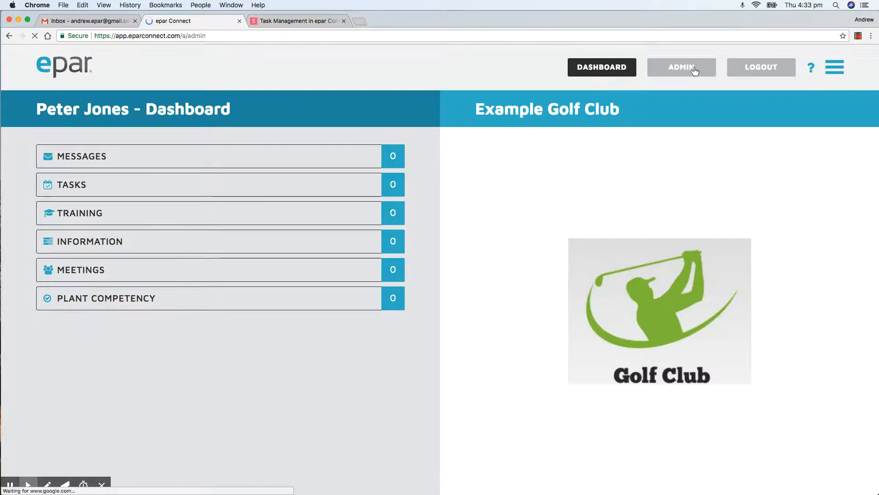
click(223, 464)
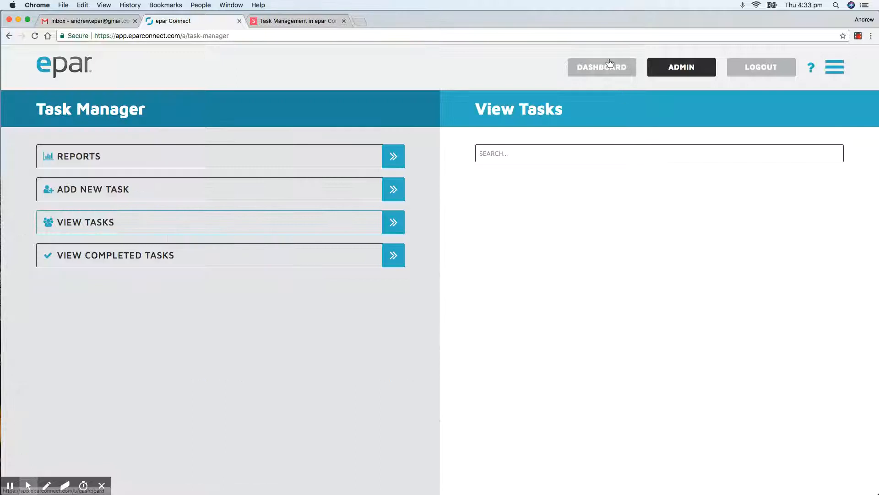
click(609, 65)
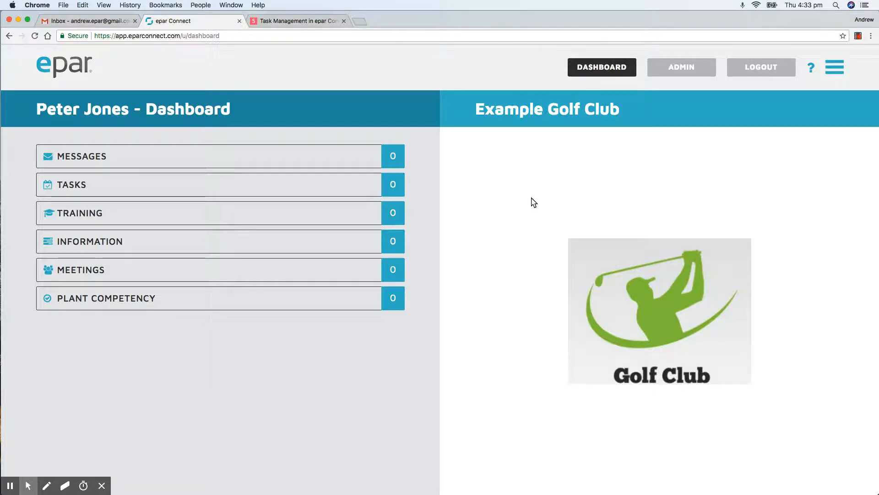
click(676, 68)
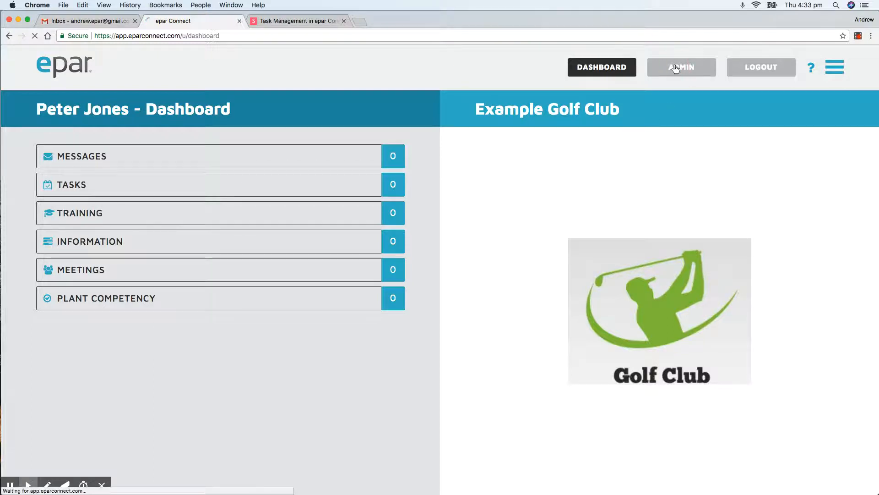
click(220, 445)
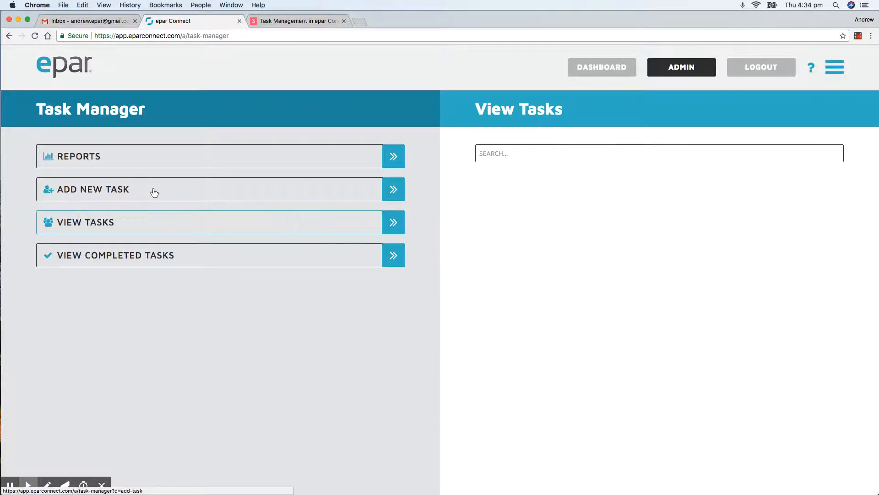
click(583, 71)
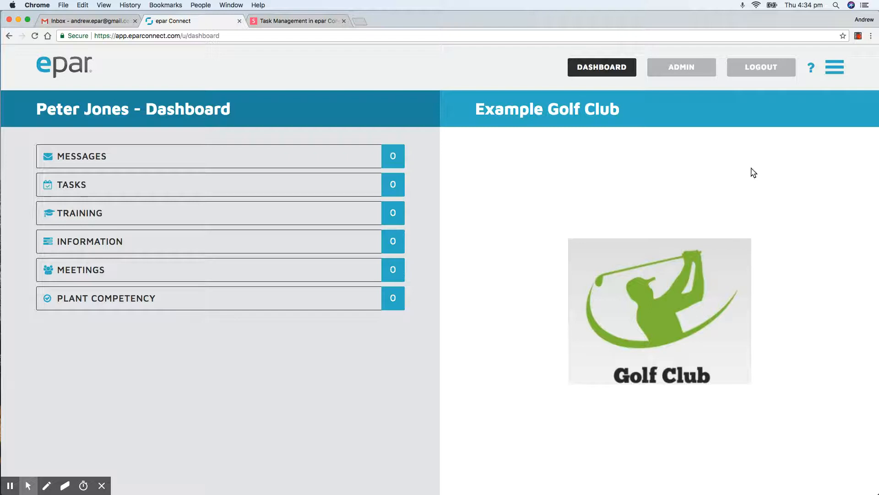
- Start a new task in the admin Task Manager and name it "Tidy up the workshop"
click(686, 69)
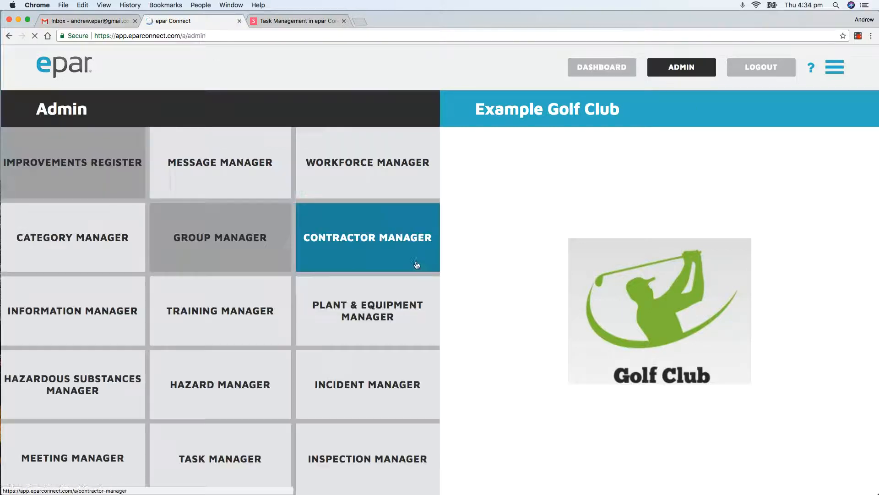
click(232, 453)
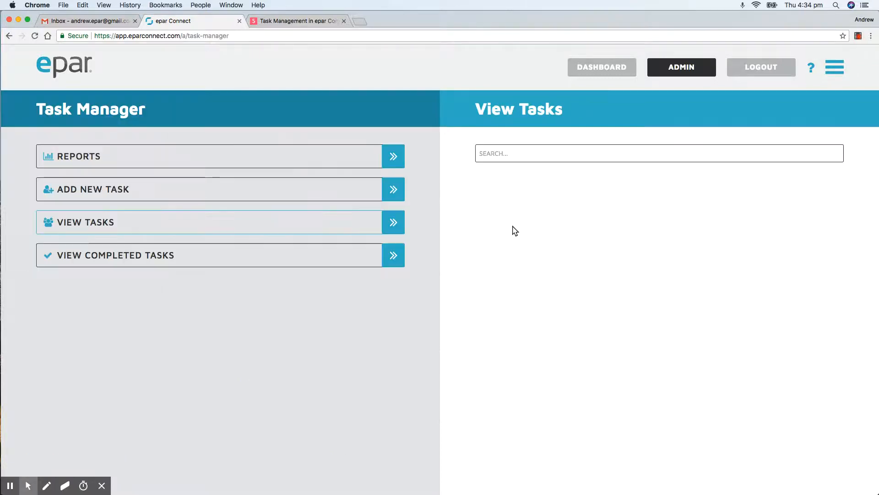
click(155, 190)
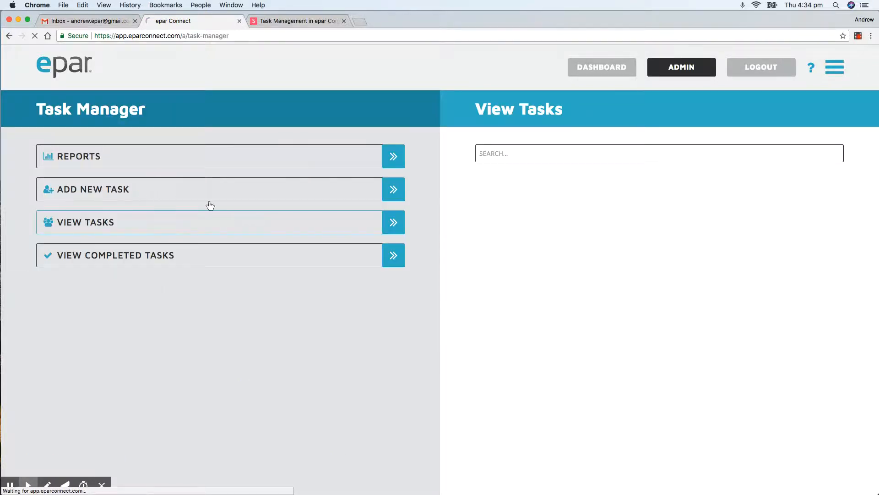
click(495, 166)
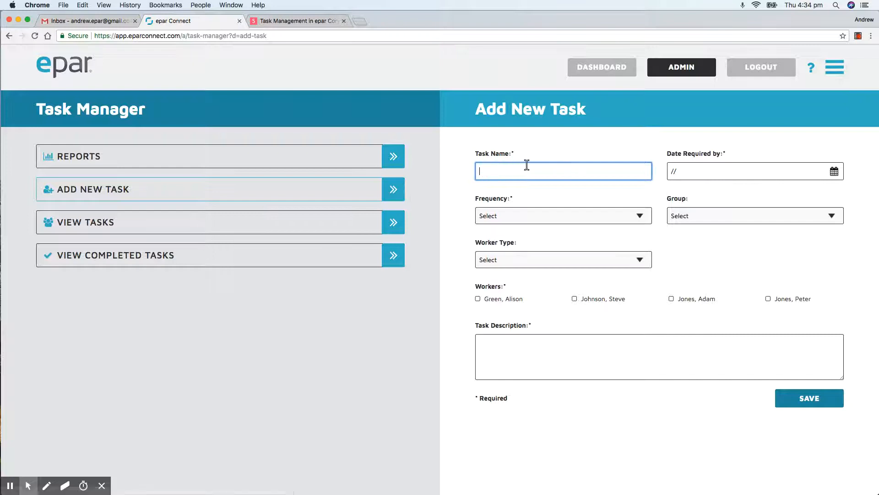
text(Tidy u)
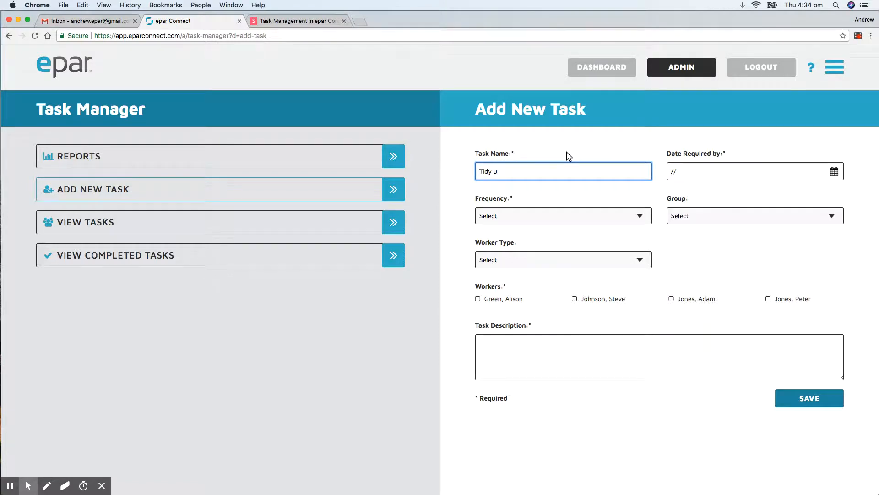
text(p the workshop)
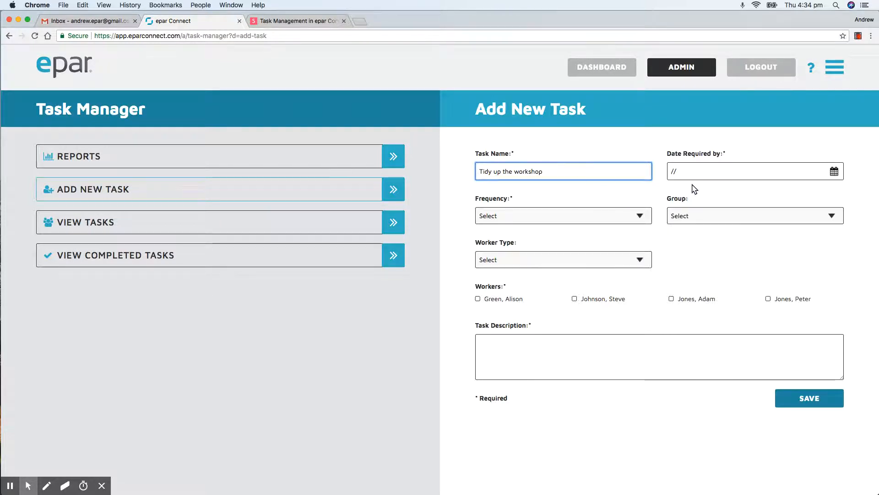
- Set the workshop task's required date to 04/05/2018 and its frequency to Once
click(704, 171)
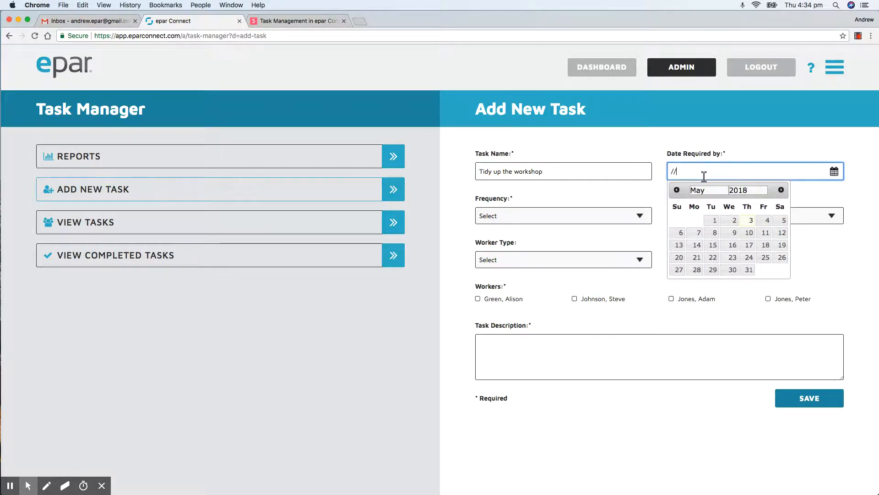
click(766, 222)
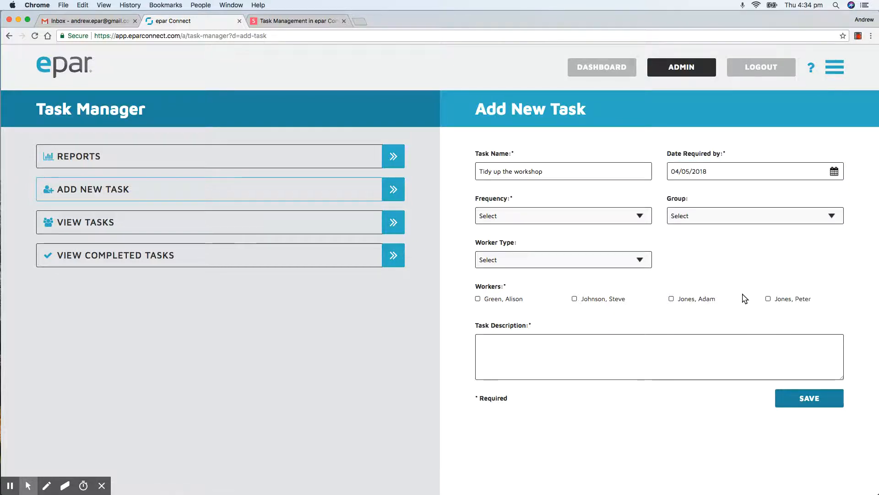
click(528, 214)
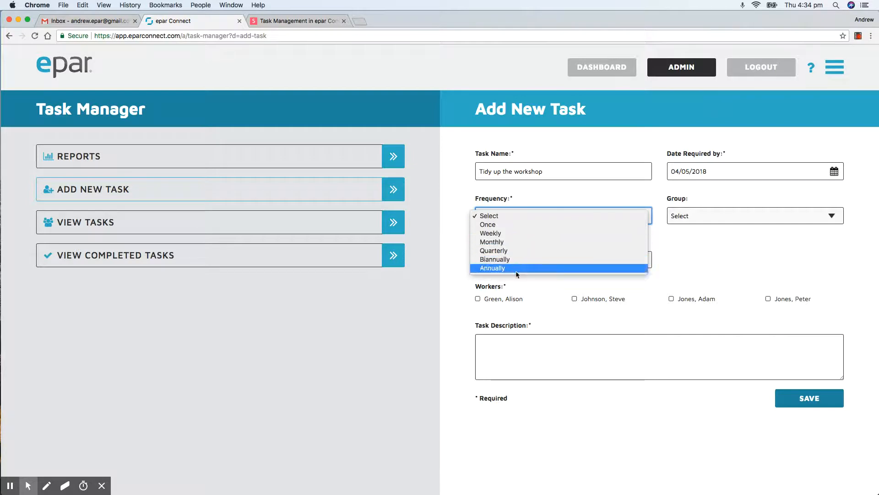
click(516, 235)
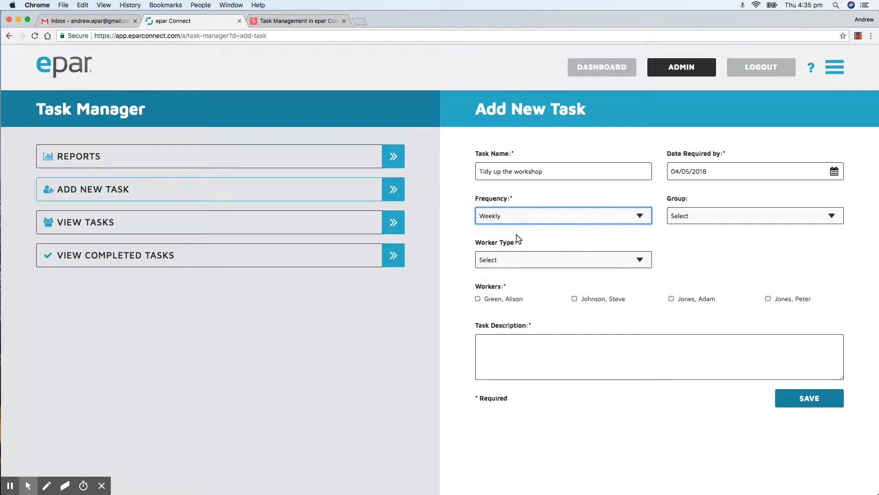
click(522, 220)
click(515, 203)
- Assign the task to the second listed worker and save it with the description "Clean up around the mechanical workshop area, and fuel store."
click(574, 298)
click(537, 344)
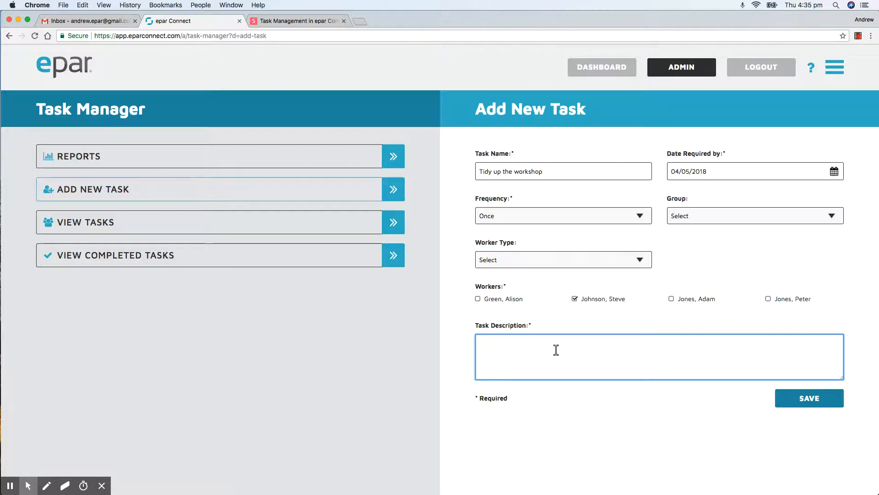
text(Clean up a)
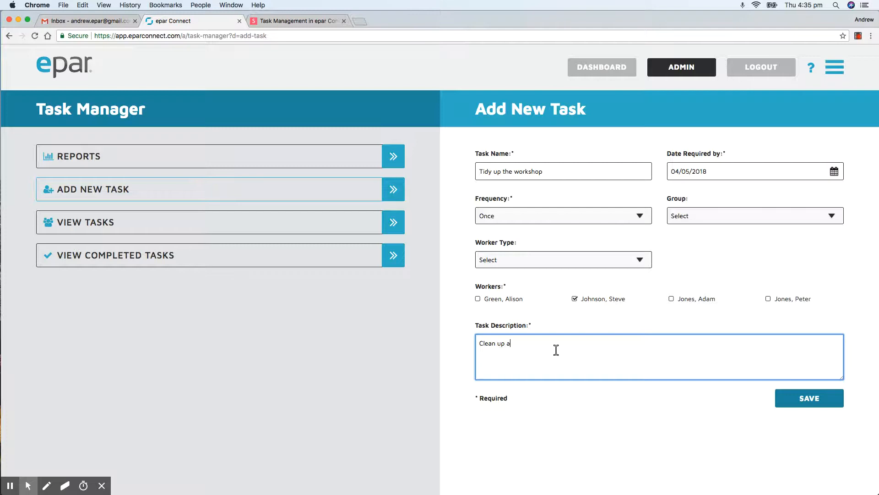
text(round the mechanical workshop area, and fuel store.)
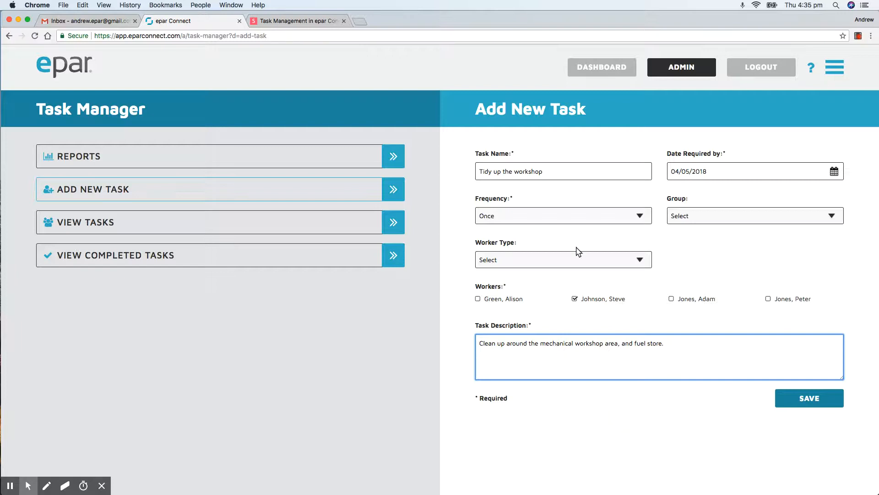
click(801, 398)
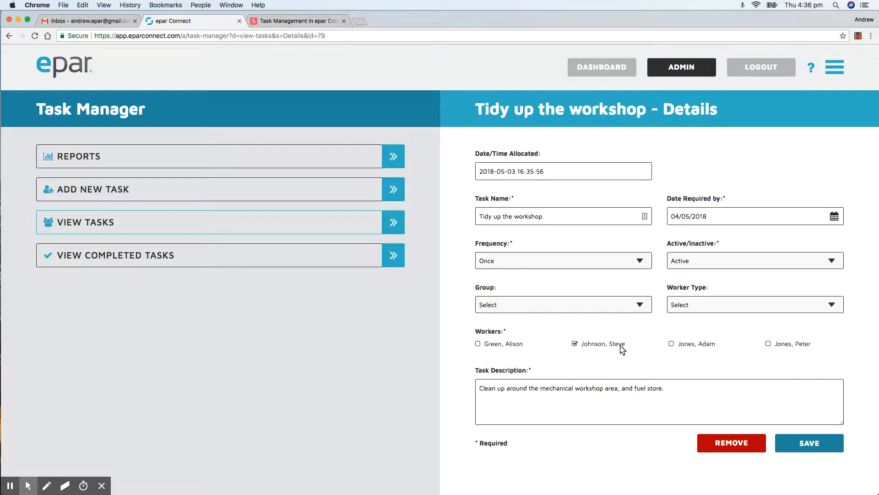
- Check the dashboard's tasks and the Task Manager's task view for the saved workshop task
click(602, 69)
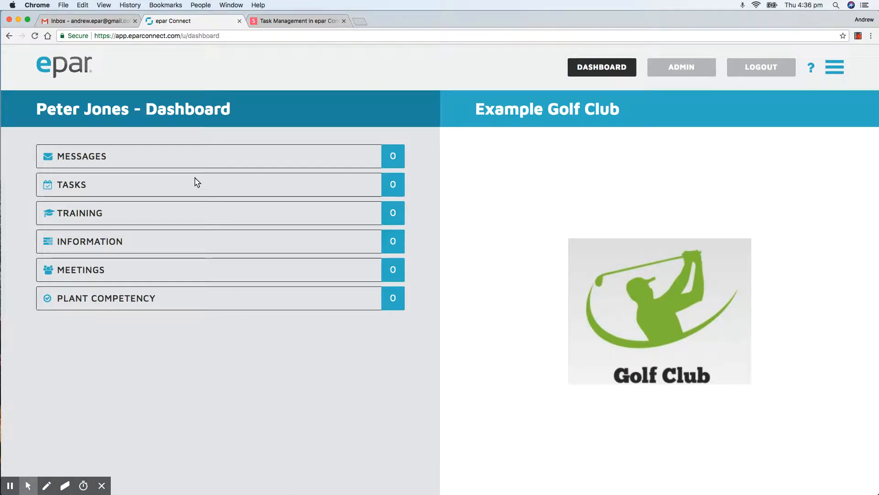
click(680, 69)
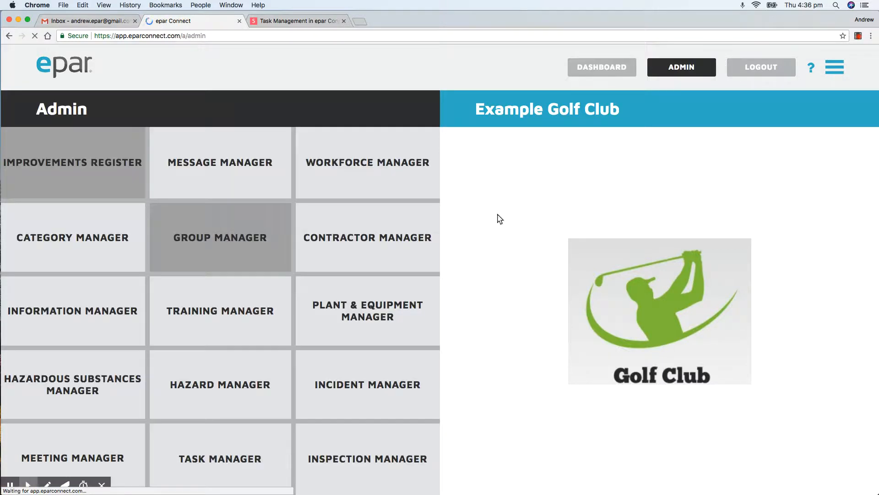
click(207, 467)
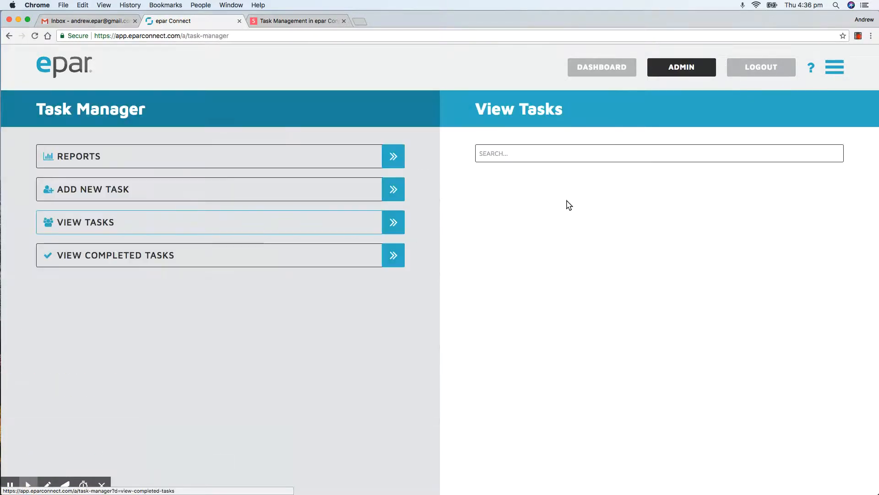
click(126, 222)
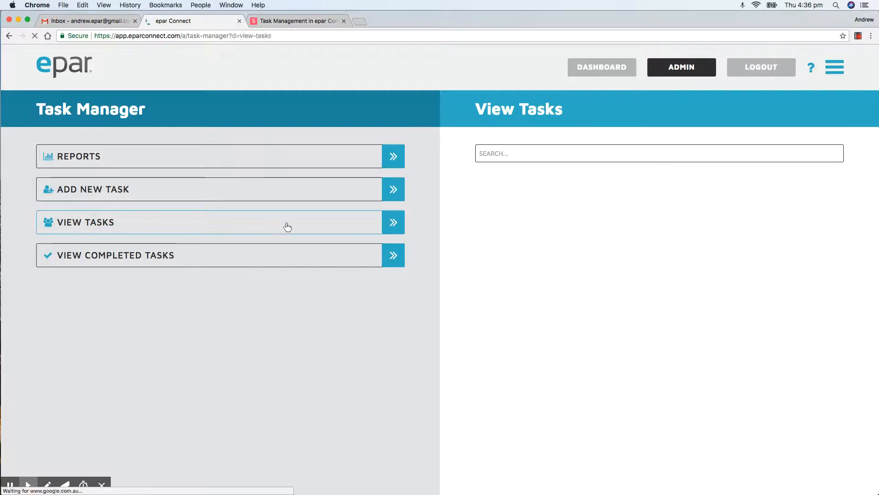
click(98, 223)
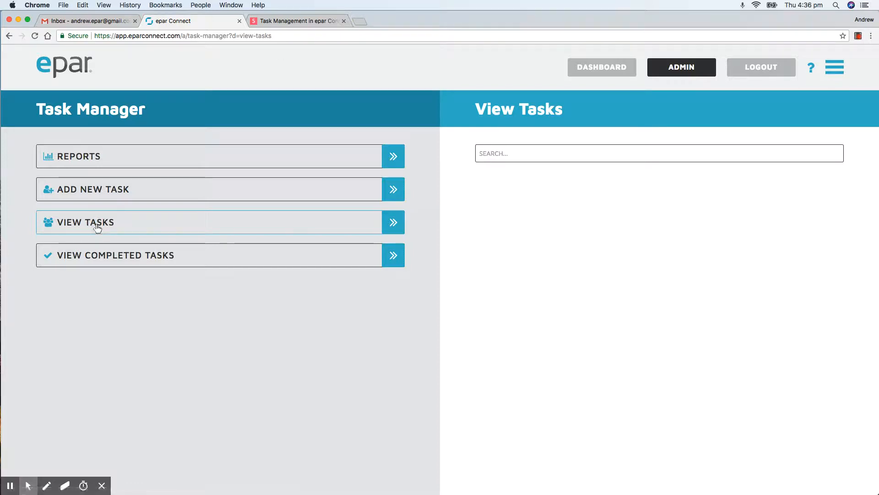
- Start another new task named "Test task", required by 04/05/2018 with the frequency Once
click(106, 191)
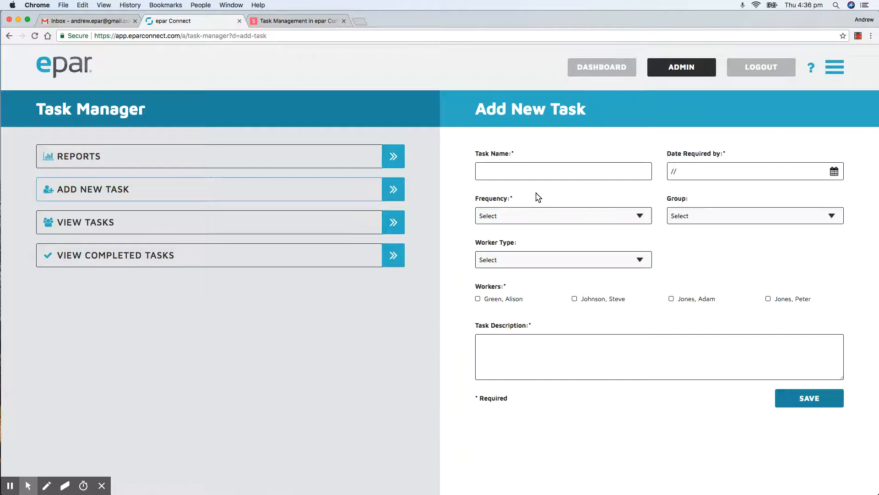
click(517, 171)
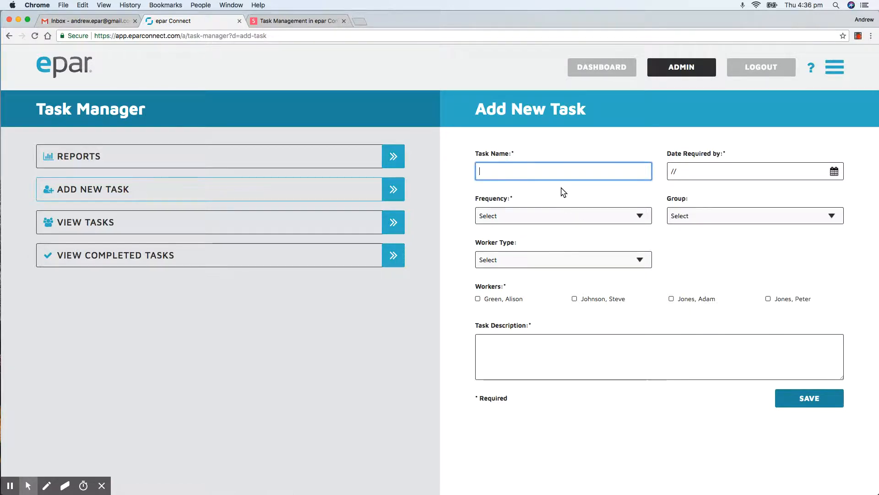
text(Test task)
click(724, 168)
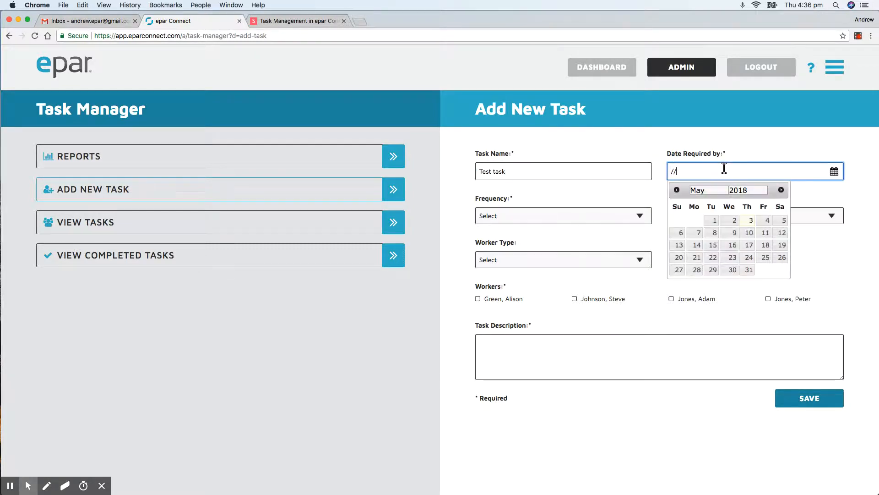
click(766, 220)
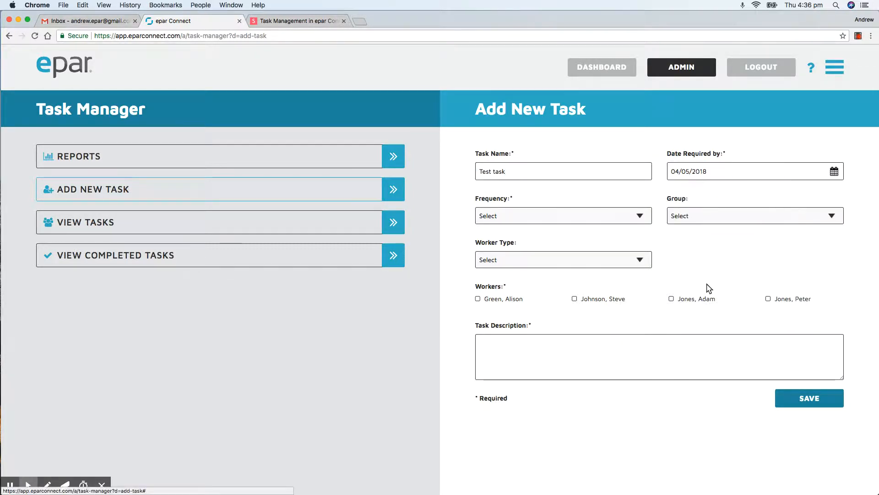
click(575, 216)
click(527, 224)
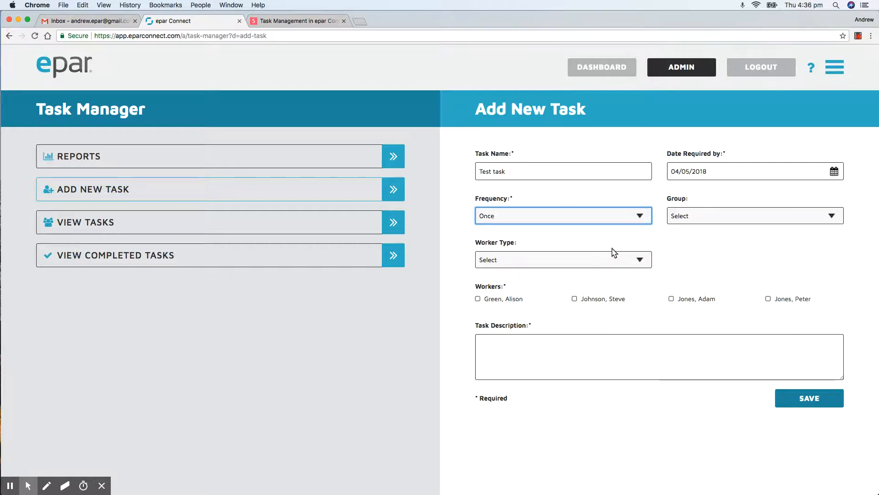
- Assign the test task to the signed-in worker, describe it as "This is just a test task", and save it
click(768, 298)
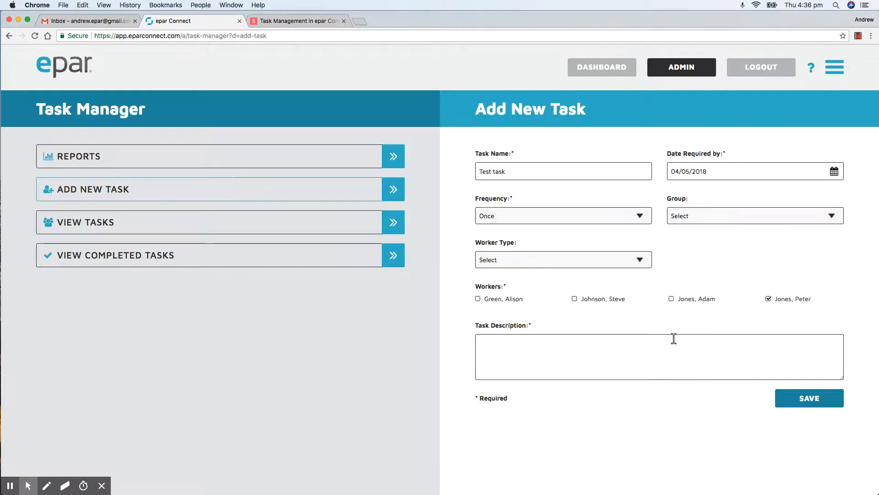
click(540, 346)
text(Th)
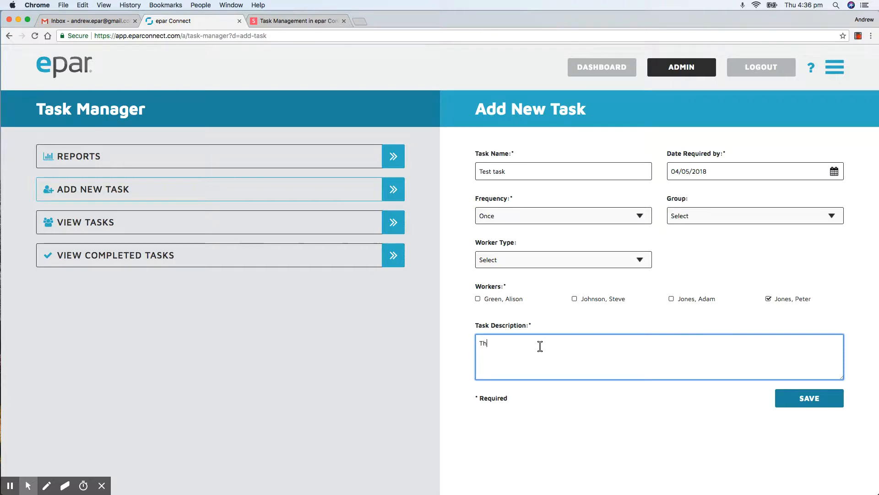
text(is is just a test task)
click(826, 398)
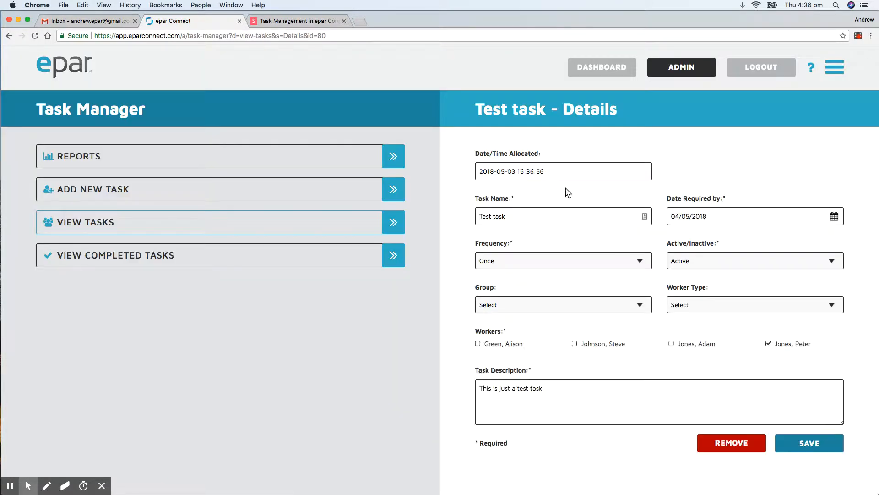
- Return to the dashboard and expand its Tasks list to view the assigned task
click(602, 69)
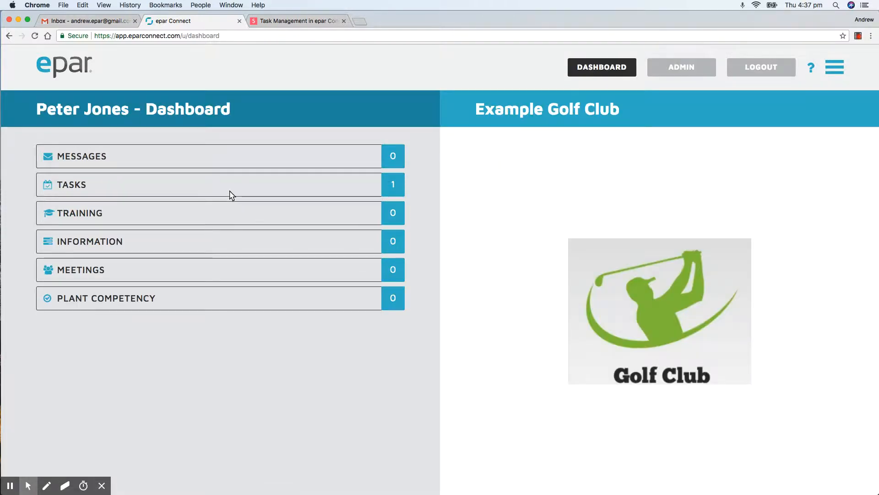
click(150, 185)
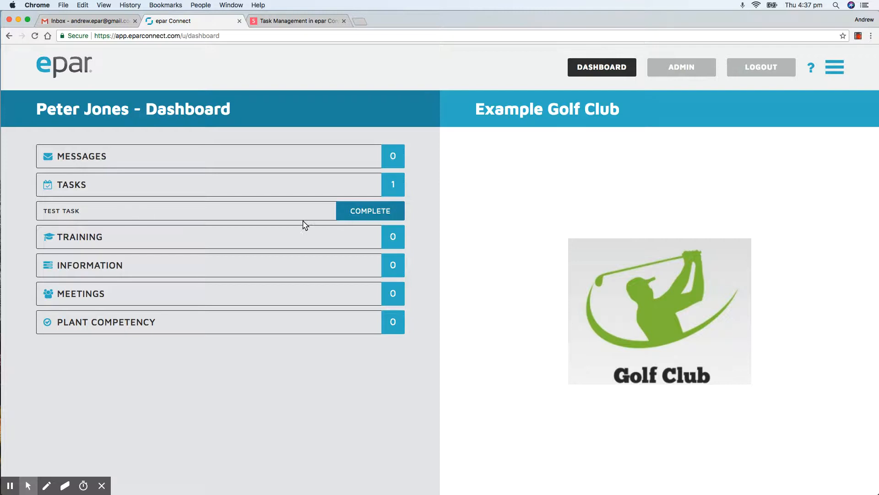
- Open the test task for completion and describe the work completed as "Completed task as requested"
click(361, 212)
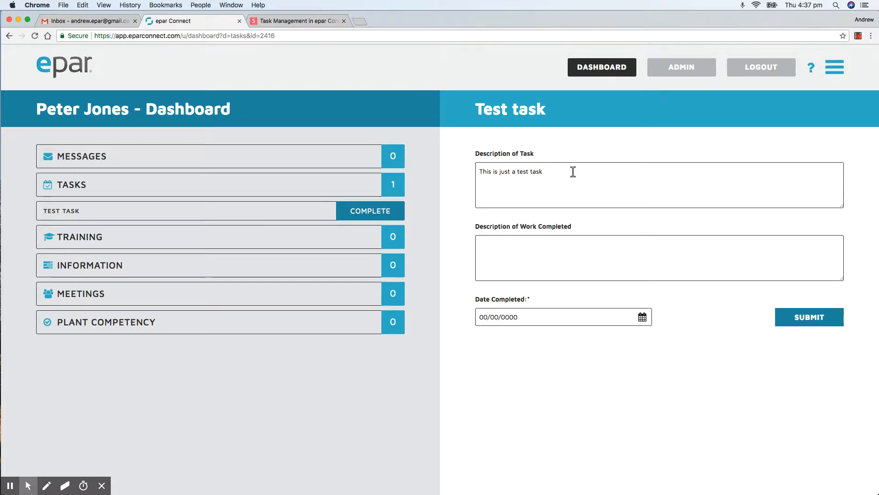
click(531, 243)
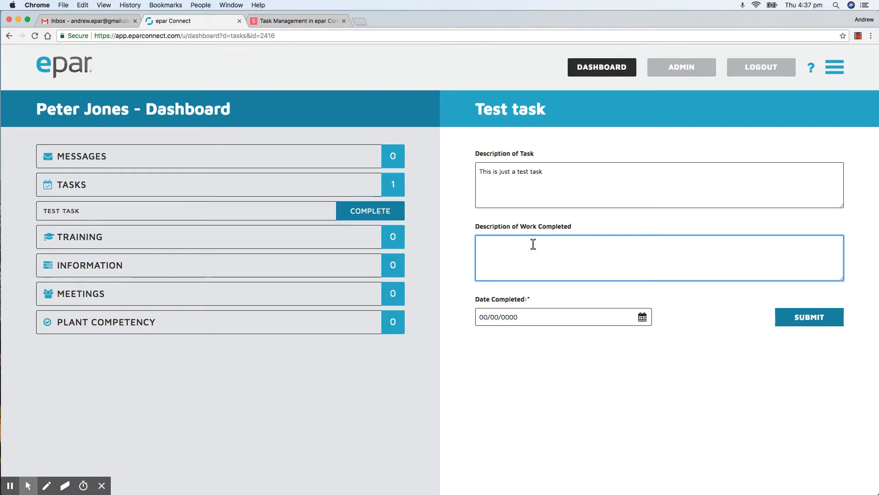
text(pleted task)
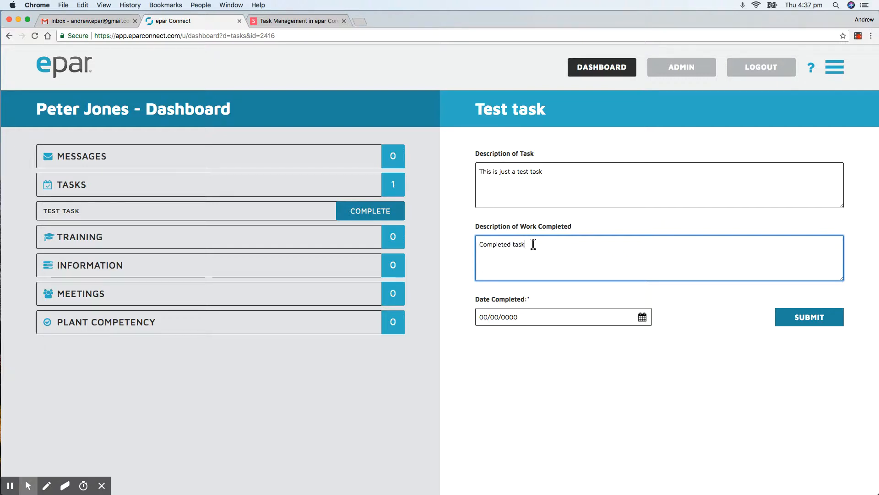
text( as requ)
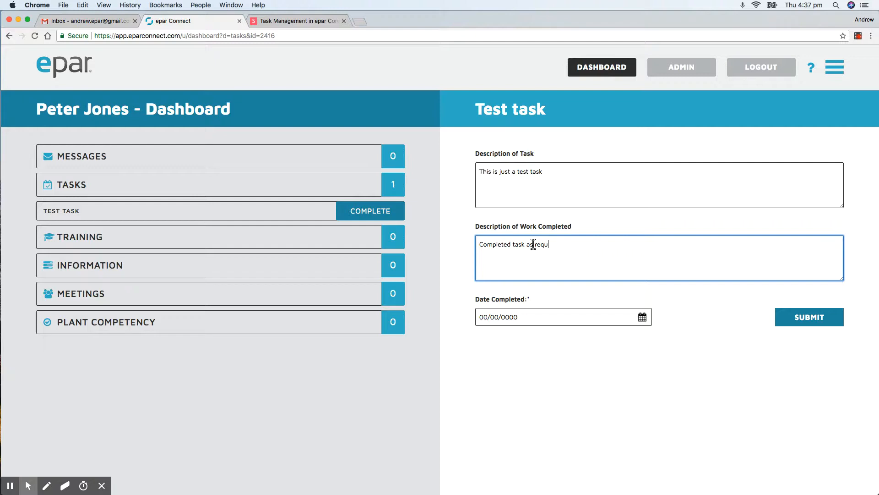
text(ested)
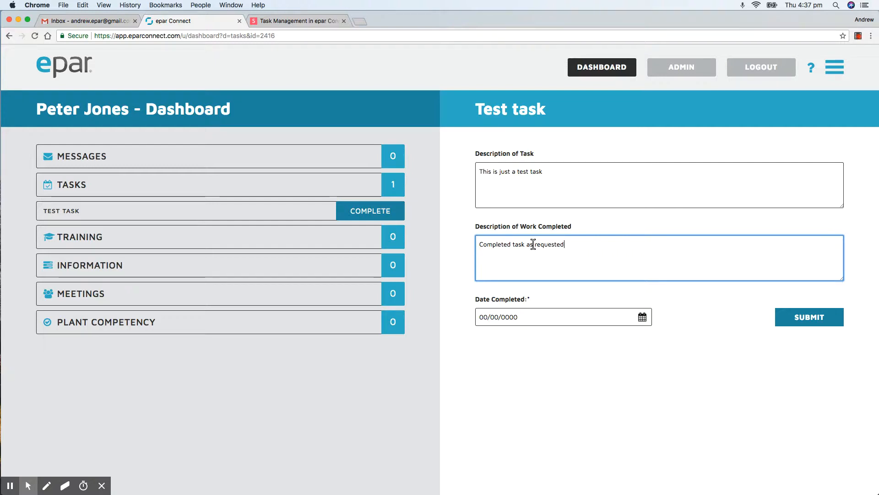
- Set the test task's completion date to 03/05/2018 and submit it
click(556, 317)
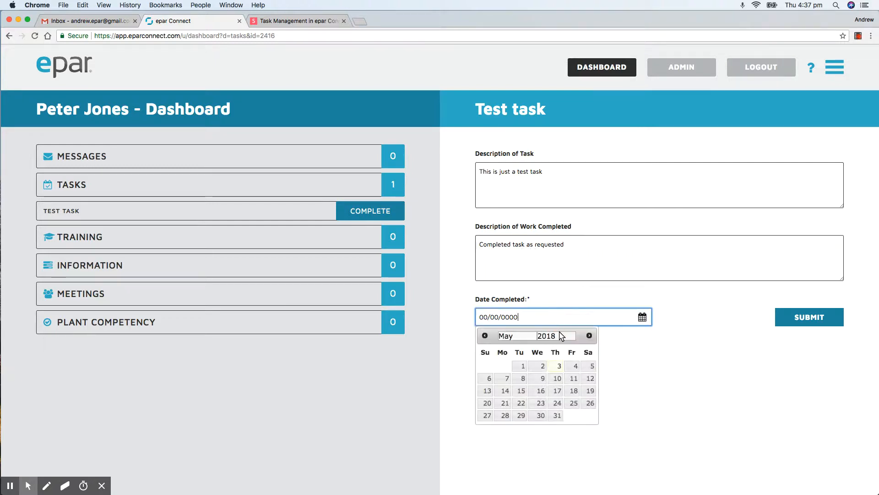
click(557, 364)
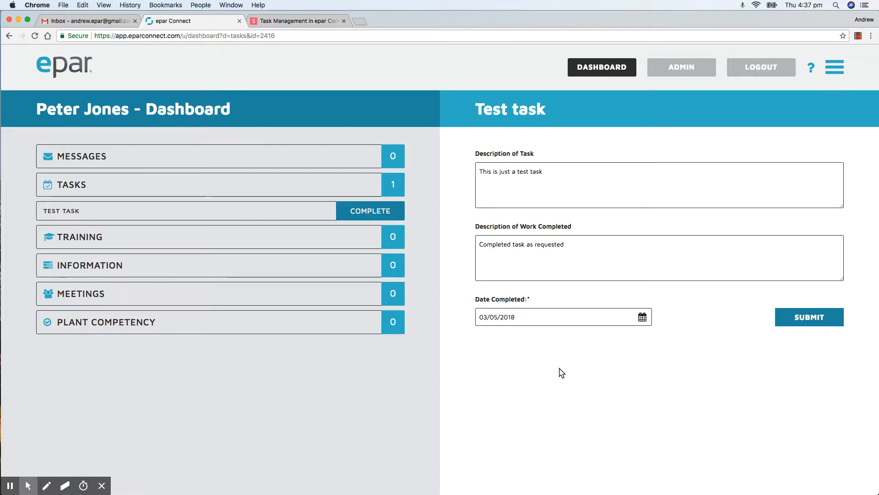
click(803, 319)
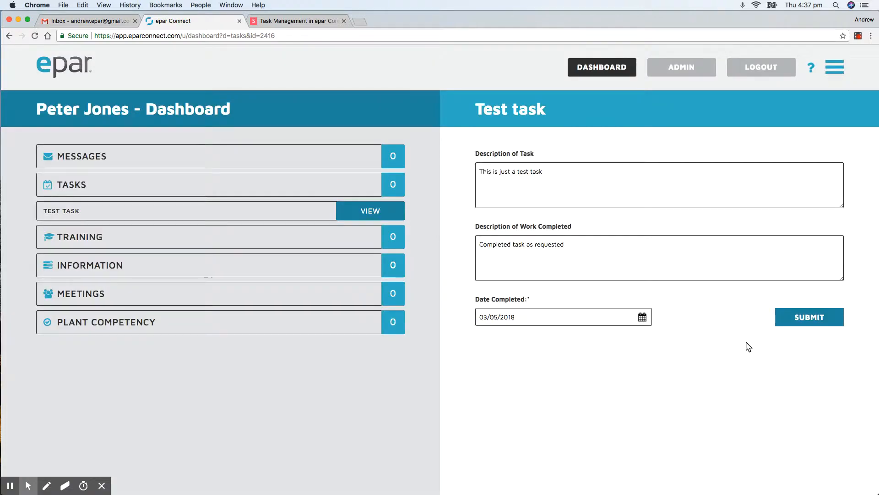
- Check the dashboard's Messages list and expand the Tasks list to view the submitted test task
click(179, 188)
click(243, 148)
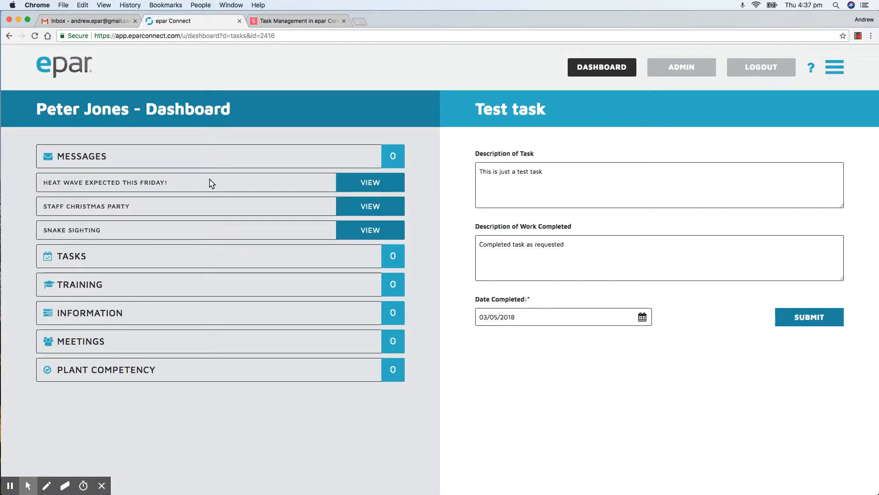
click(193, 255)
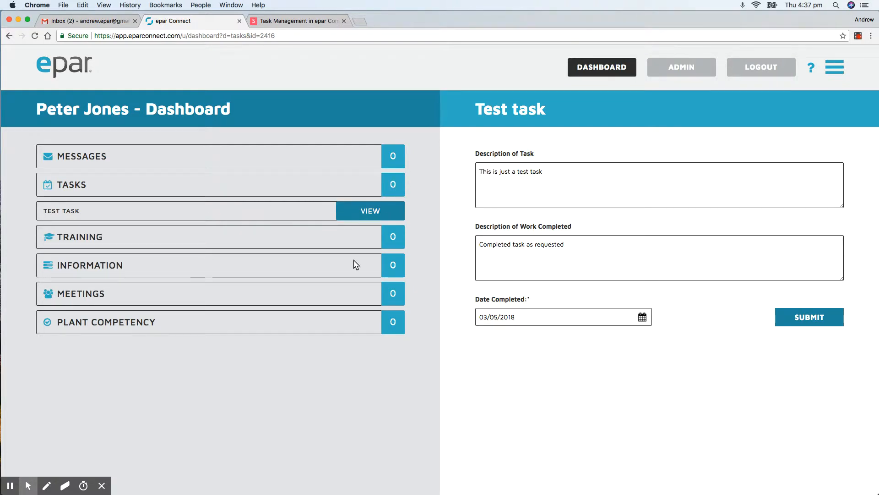
- Switch to Gmail and read the epar Connect user activity email of 3rd May 2018 16:36 about the requested task
click(85, 21)
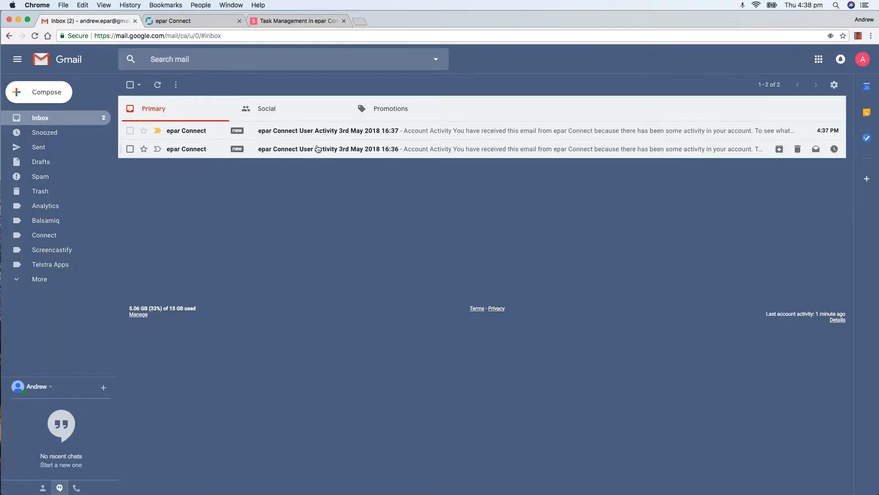
click(317, 149)
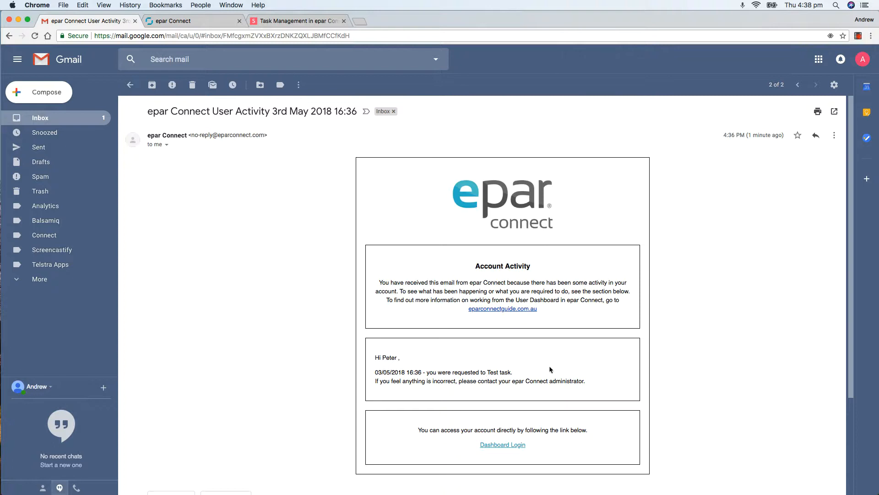
scroll(564, 371, down, 3)
scroll(620, 373, up, 2)
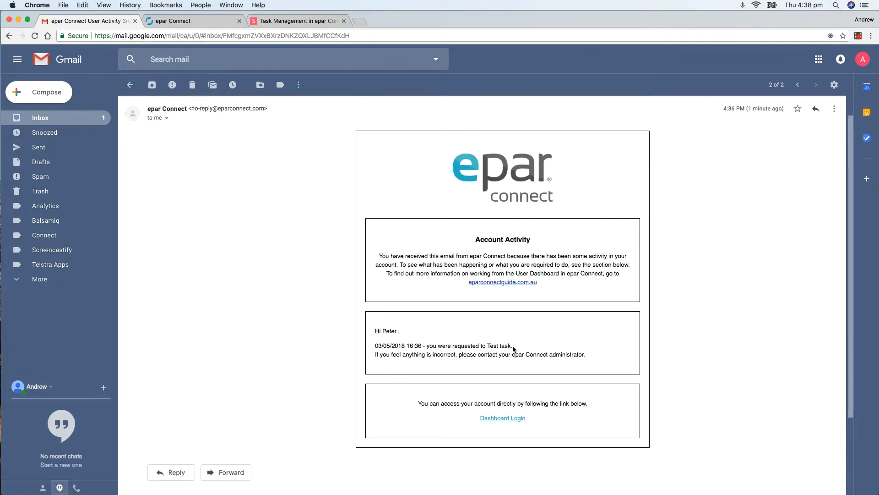
scroll(558, 345, up, 1)
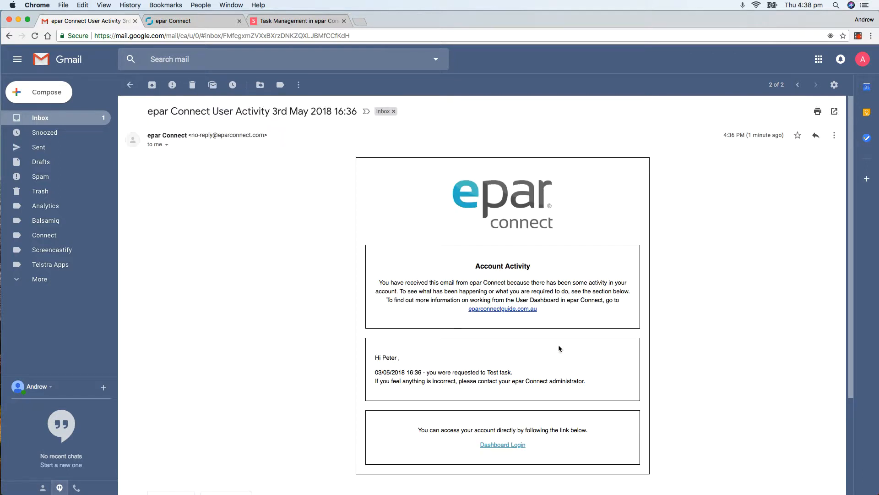
- Return to epar Connect and open the Task Manager's reports in the admin area
click(173, 21)
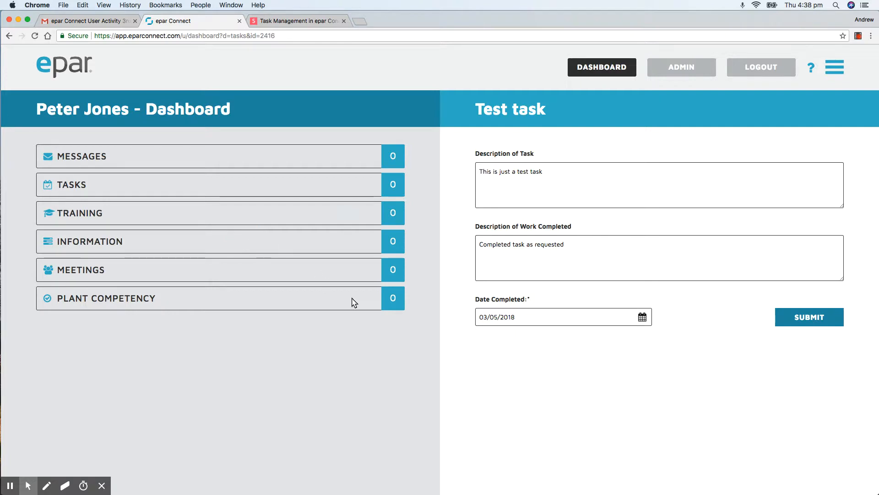
click(679, 68)
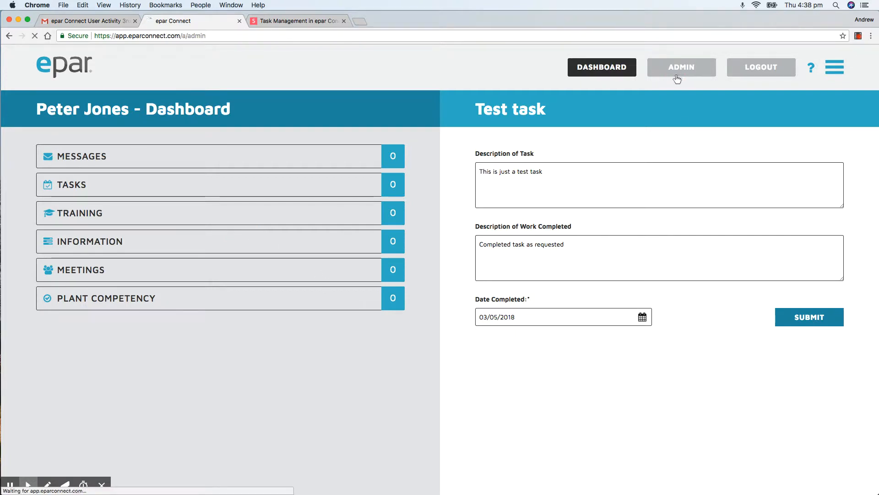
click(233, 451)
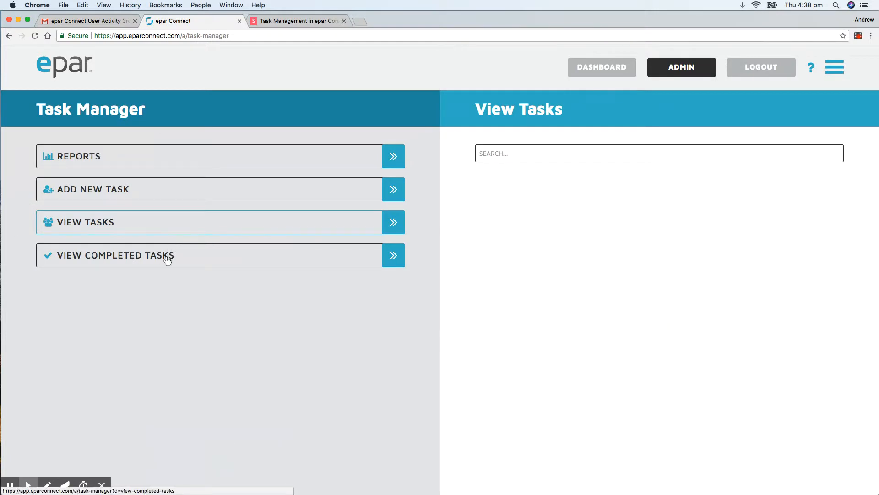
click(137, 159)
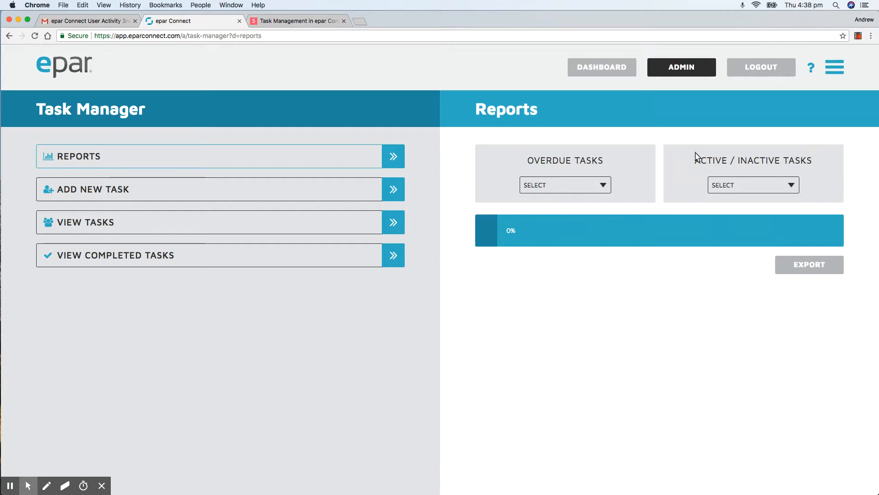
- Filter the overdue tasks report by Completed
click(605, 186)
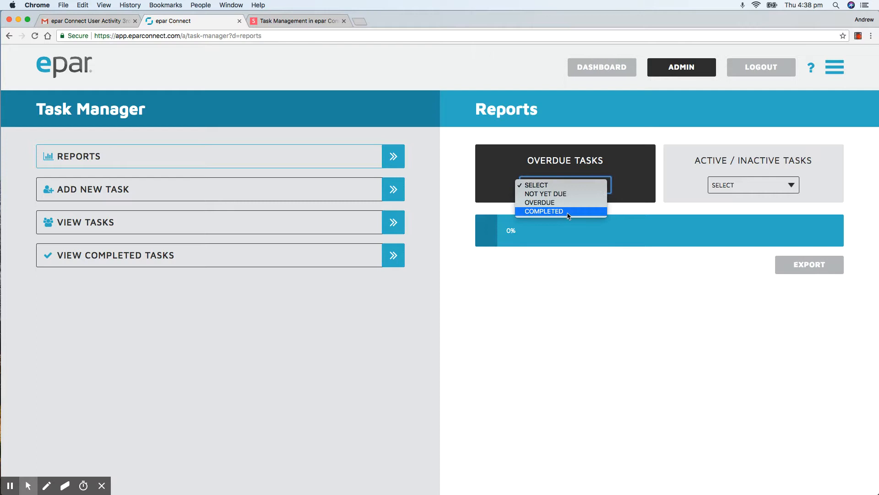
click(576, 186)
click(601, 185)
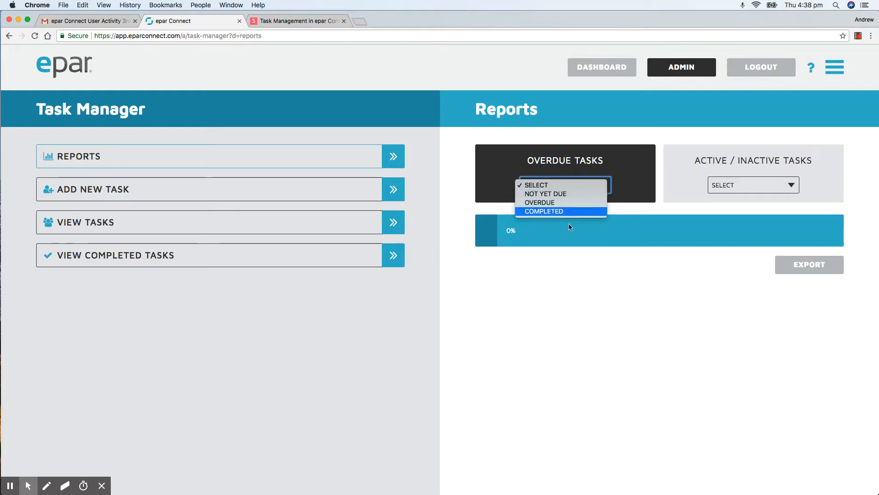
click(555, 212)
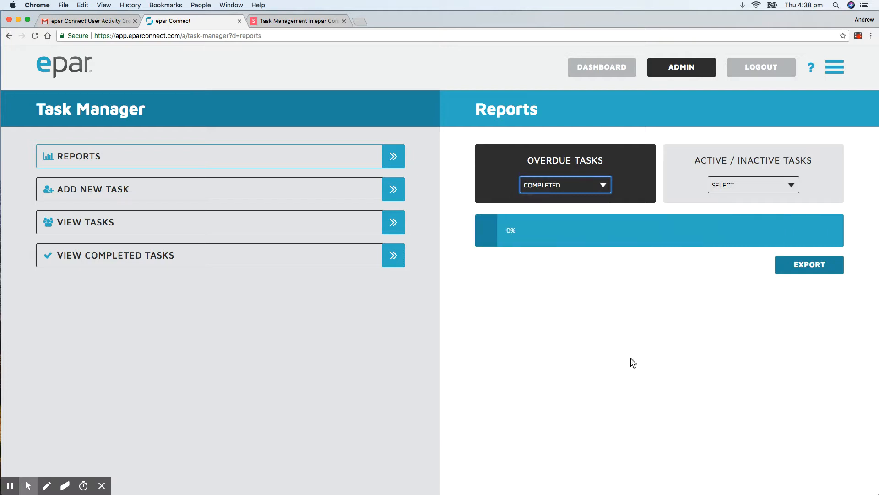
- Filter the overdue tasks report by Overdue, and set the active/inactive tasks report to Active
click(563, 184)
click(561, 178)
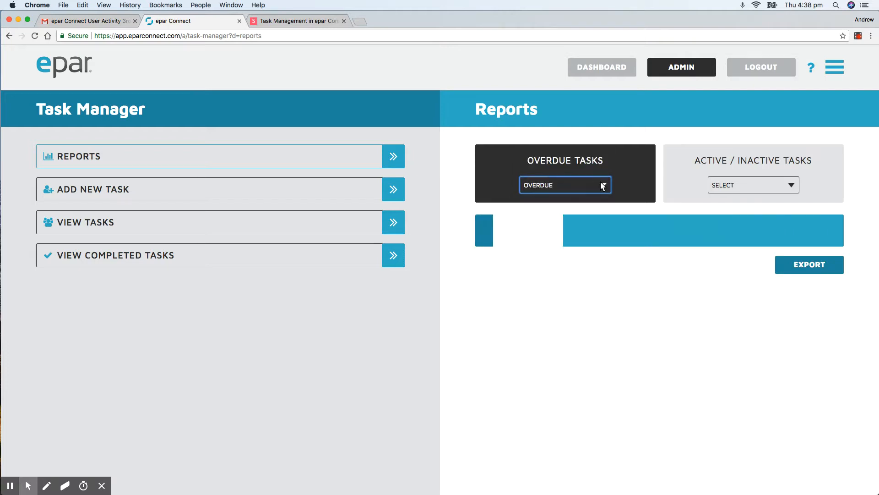
click(733, 183)
click(739, 194)
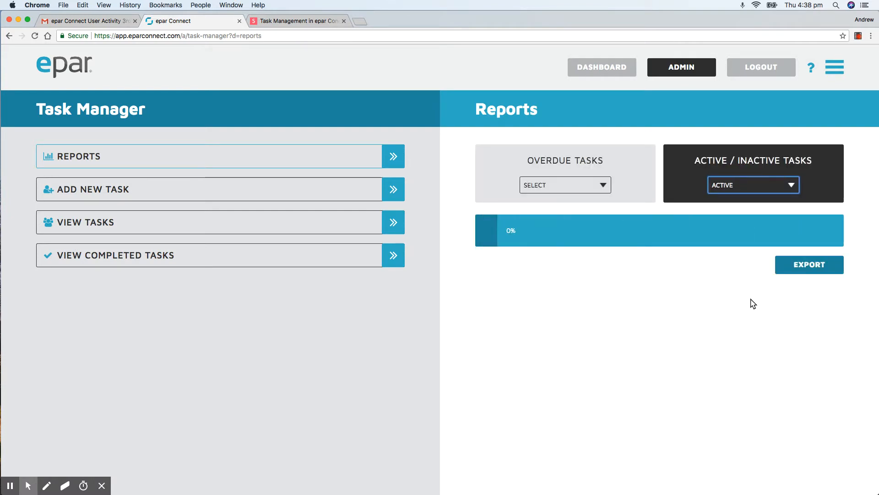
- View the completed test task's details in the Task Manager and switch to the Task Management guide page
click(208, 261)
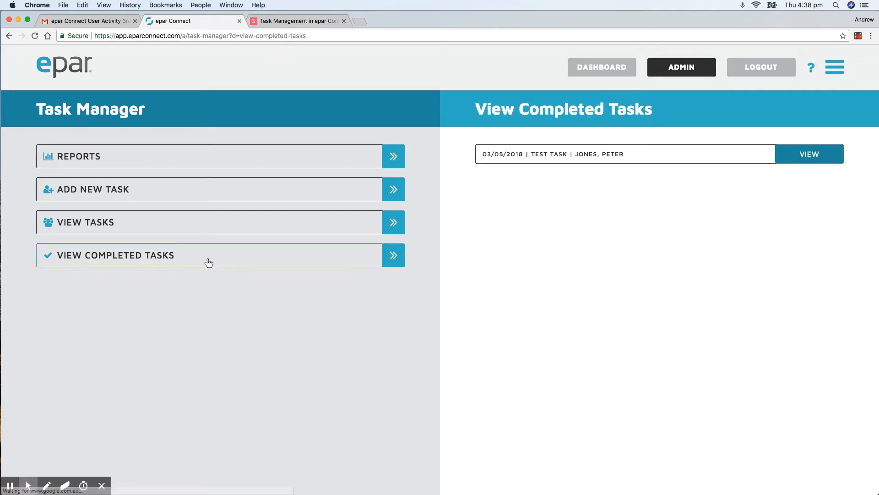
click(808, 158)
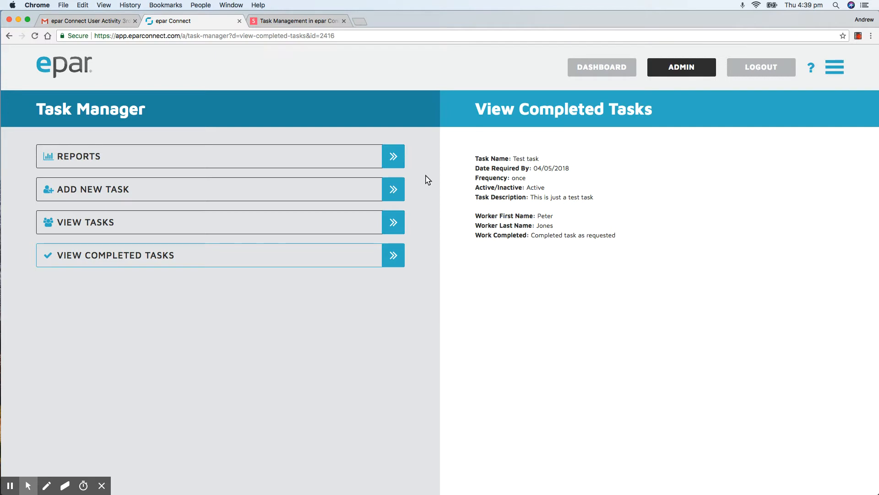
click(275, 21)
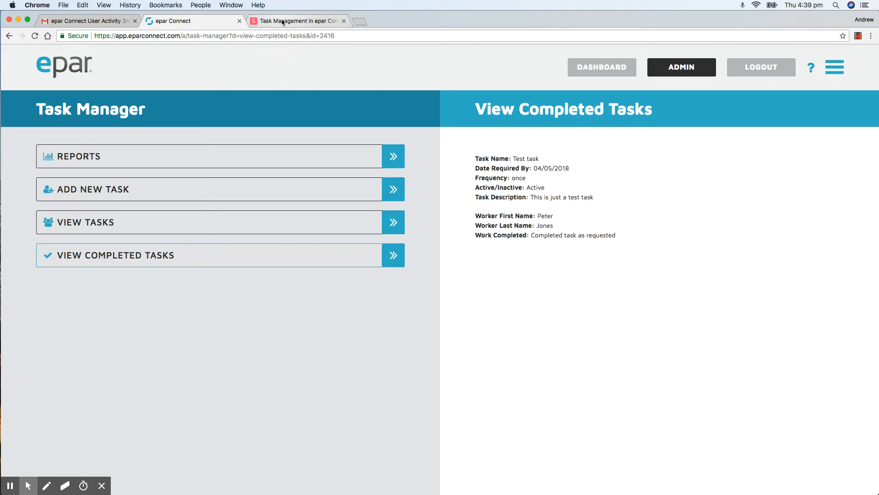